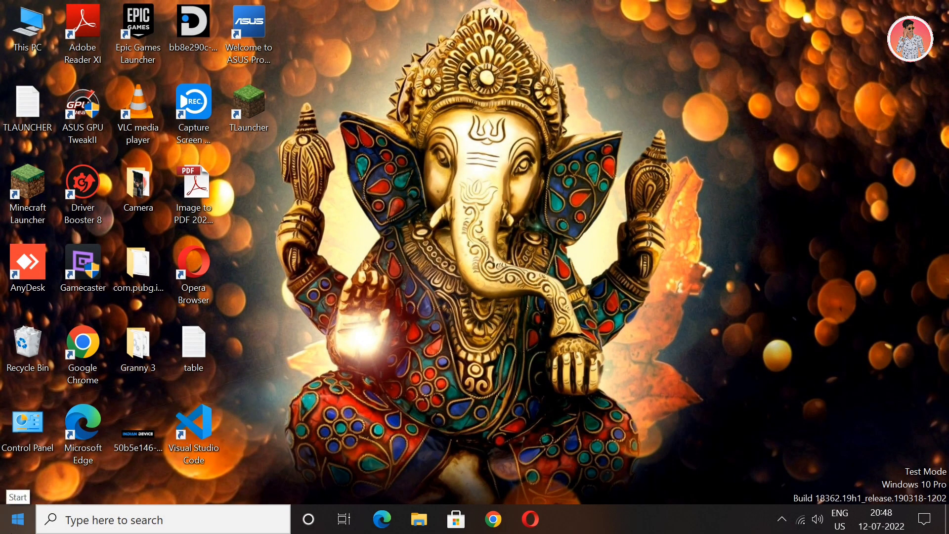
# Look up the graphics card listed under Display adapters in Device Manager and close the window
pyautogui.rightClick(17, 524)
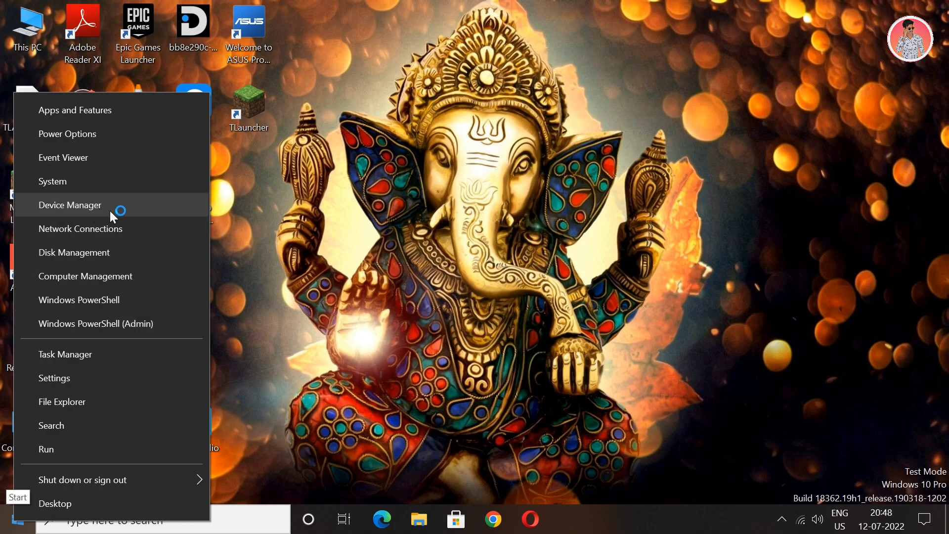
pyautogui.click(94, 208)
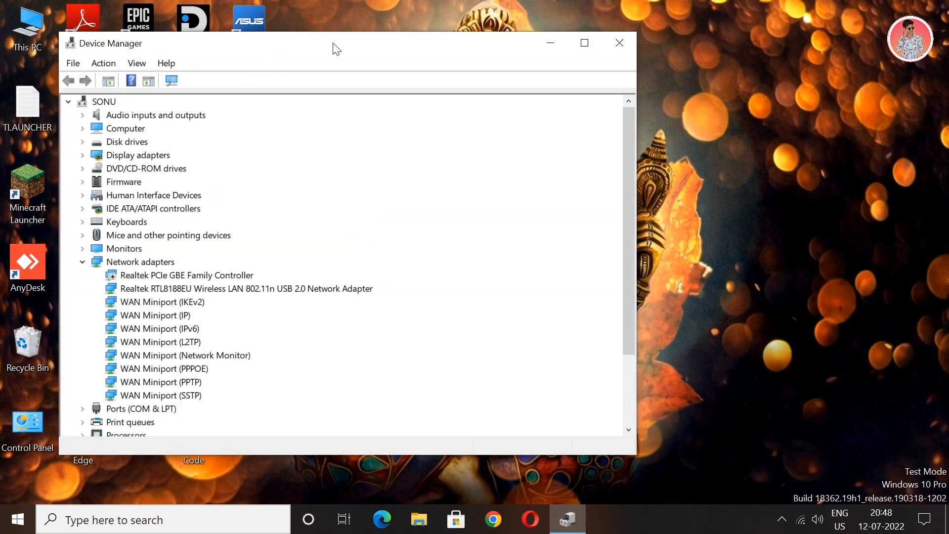
pyautogui.moveTo(343, 46); pyautogui.dragTo(499, 52)
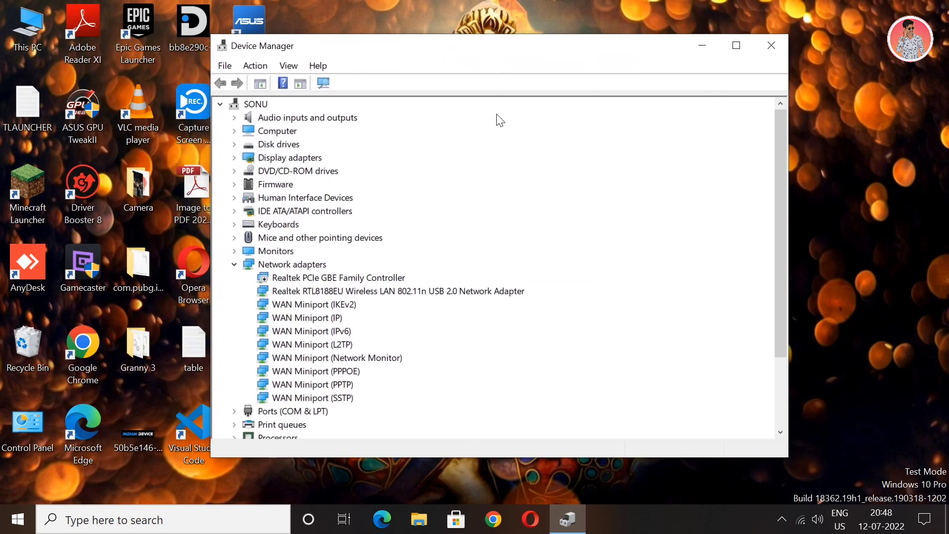
pyautogui.click(235, 158)
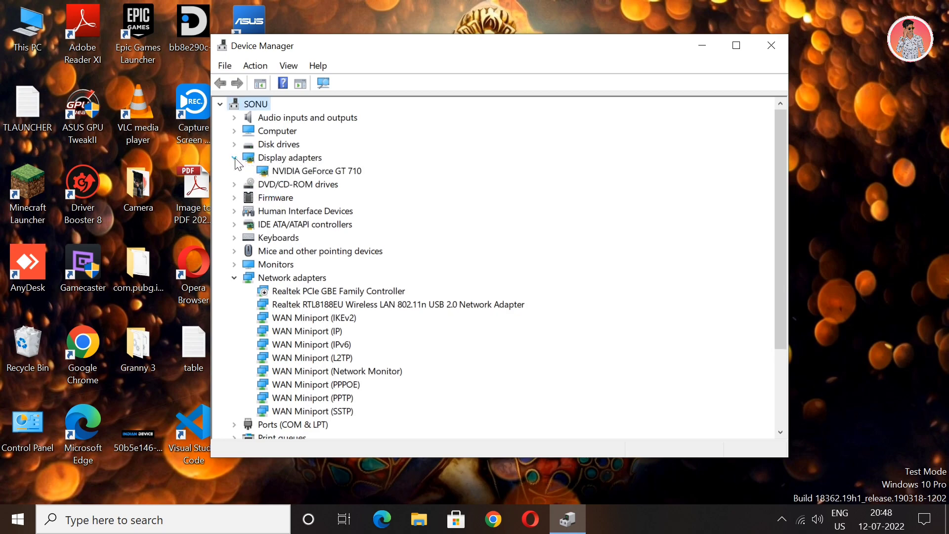
pyautogui.click(297, 172)
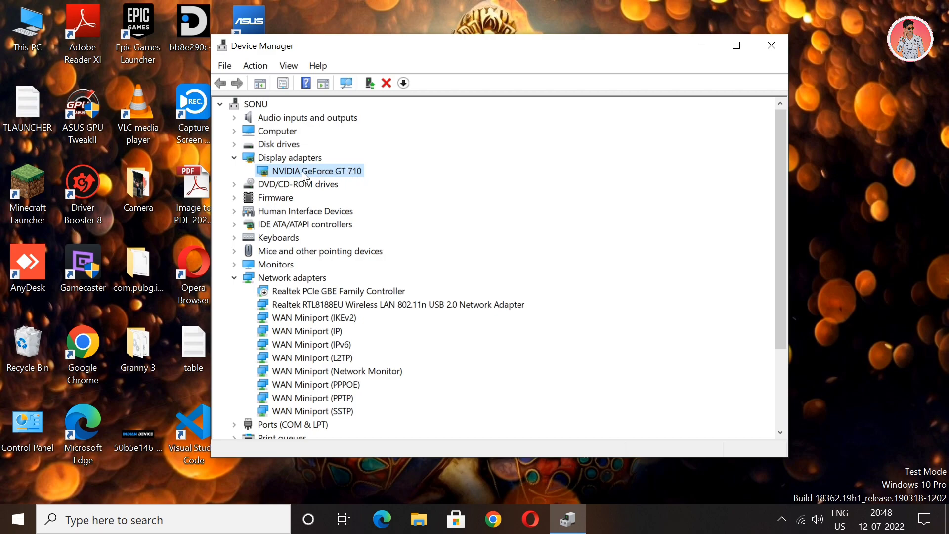
pyautogui.doubleClick(357, 174)
pyautogui.doubleClick(355, 172)
pyautogui.click(772, 46)
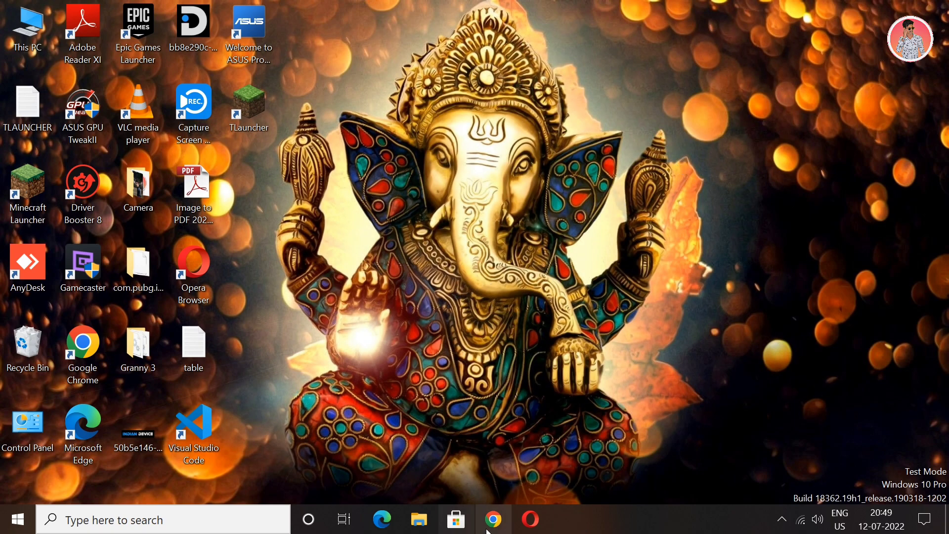
# Open Google Chrome and search the web for "opengl extensions viewer download"
pyautogui.click(500, 523)
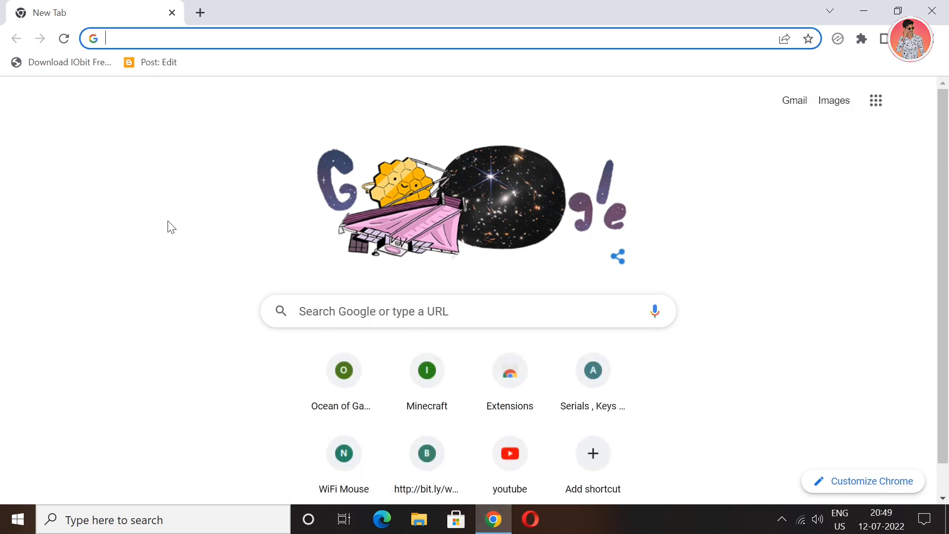
pyautogui.write('ope')
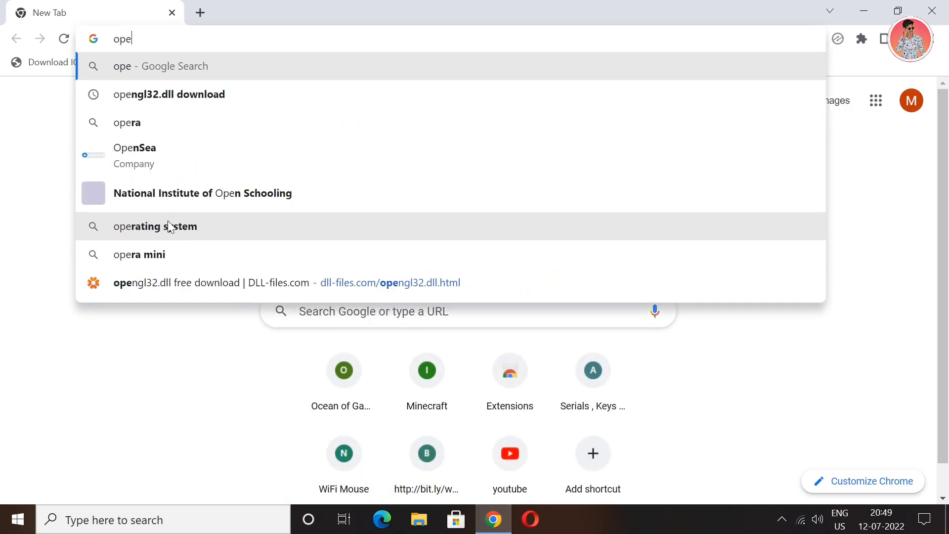
pyautogui.write('ngl')
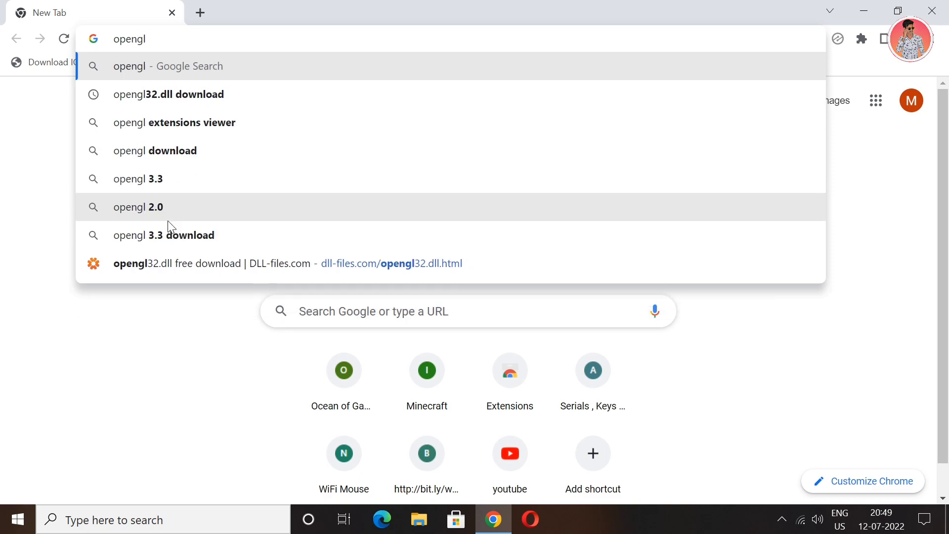
pyautogui.write(' extens')
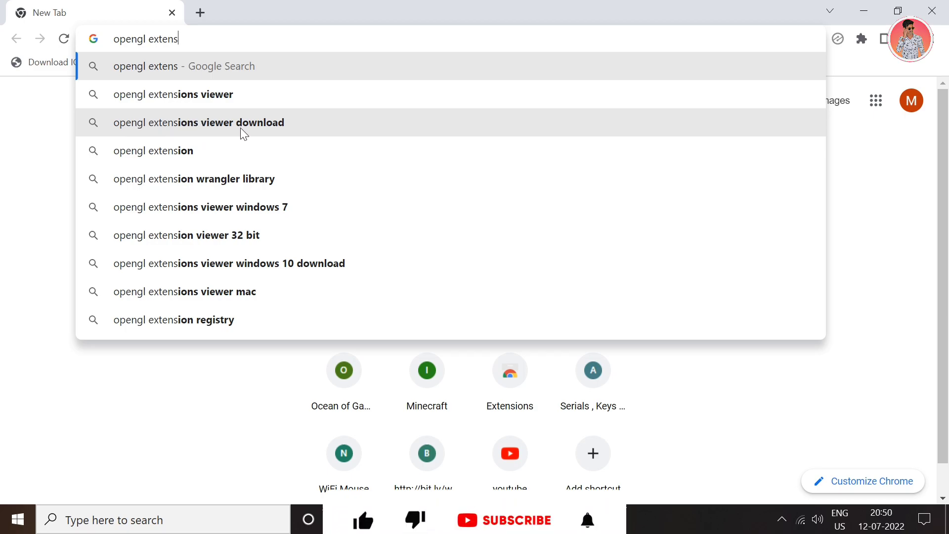
pyautogui.click(272, 128)
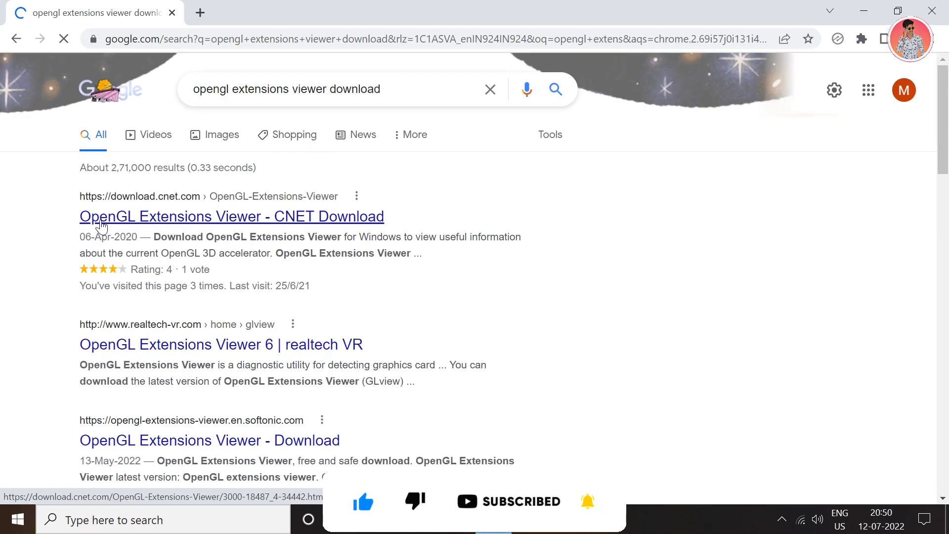
# Download OpenGL Extensions Viewer from its CNET Download page among the search results
pyautogui.click(248, 223)
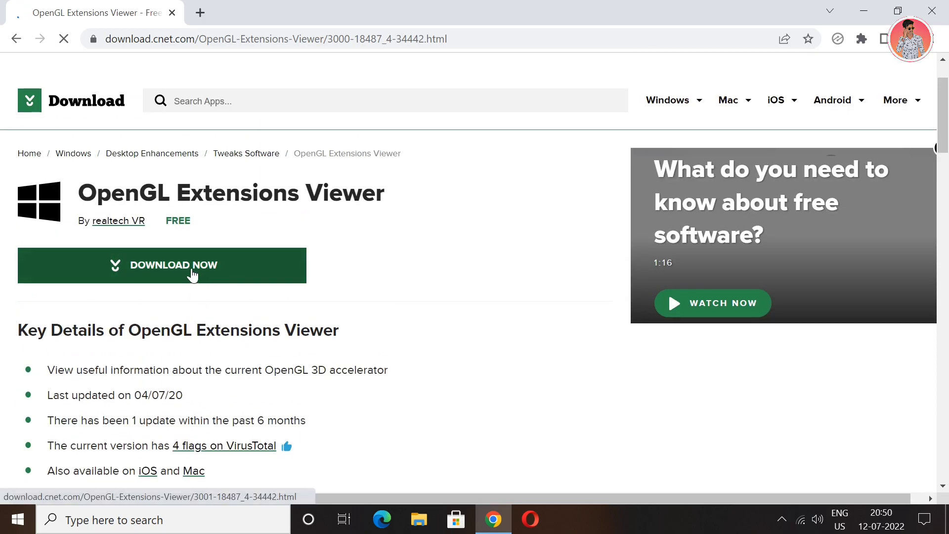
pyautogui.click(165, 273)
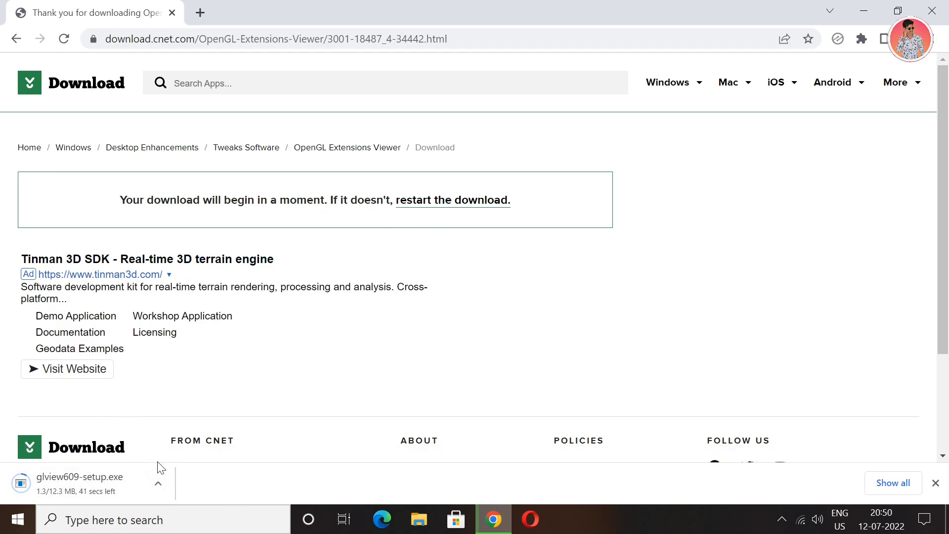
pyautogui.scroll(-1, 286, 401)
pyautogui.scroll(-2, 287, 400)
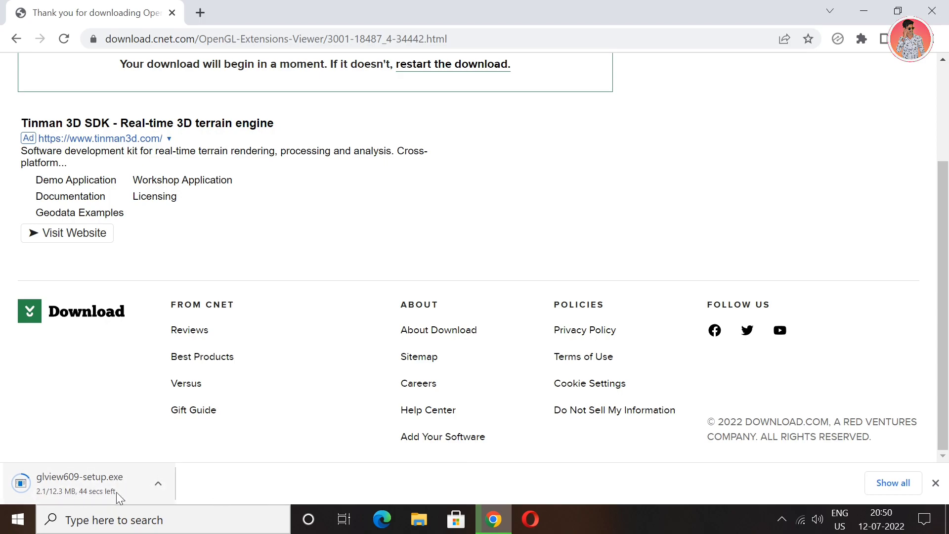
# Run glview609-setup.exe from the browser's full download list and close the browser
pyautogui.click(889, 483)
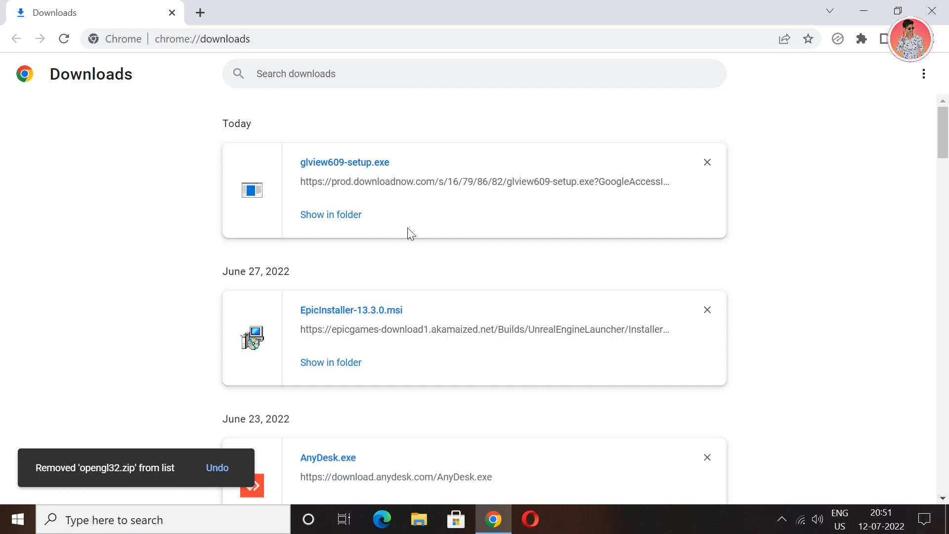
pyautogui.click(339, 168)
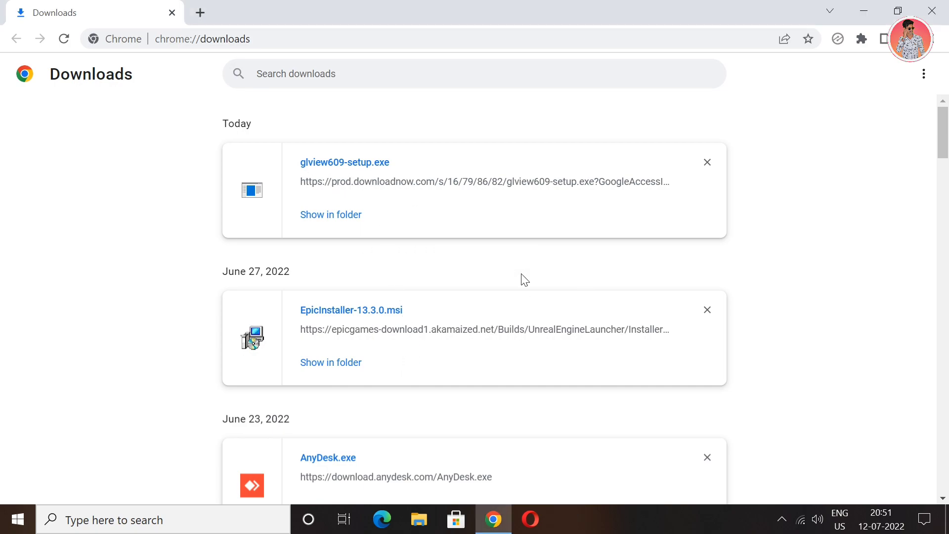
pyautogui.click(945, 16)
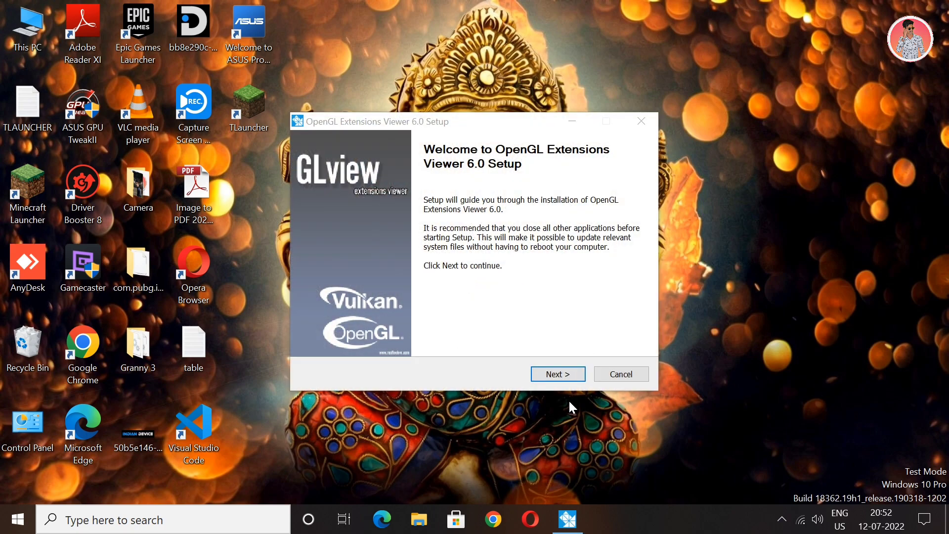
# Install OpenGL Extensions Viewer 6.0 with the default components and location, launch it on finishing, and move its window higher on the desktop
pyautogui.click(567, 379)
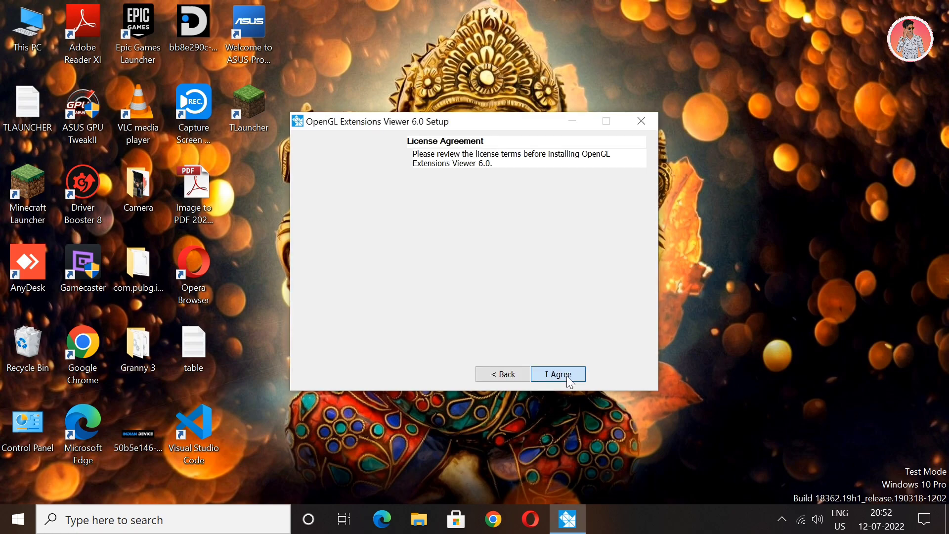
pyautogui.click(566, 377)
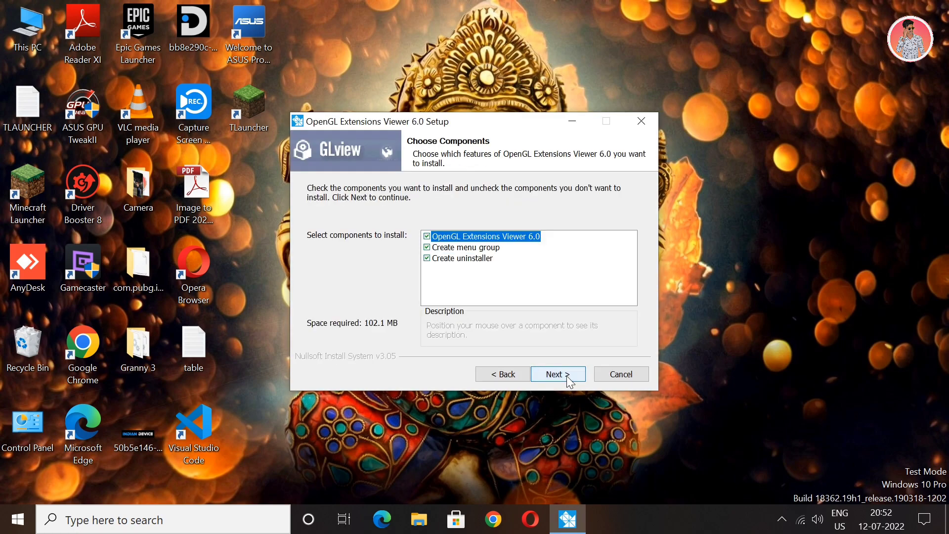
pyautogui.click(566, 375)
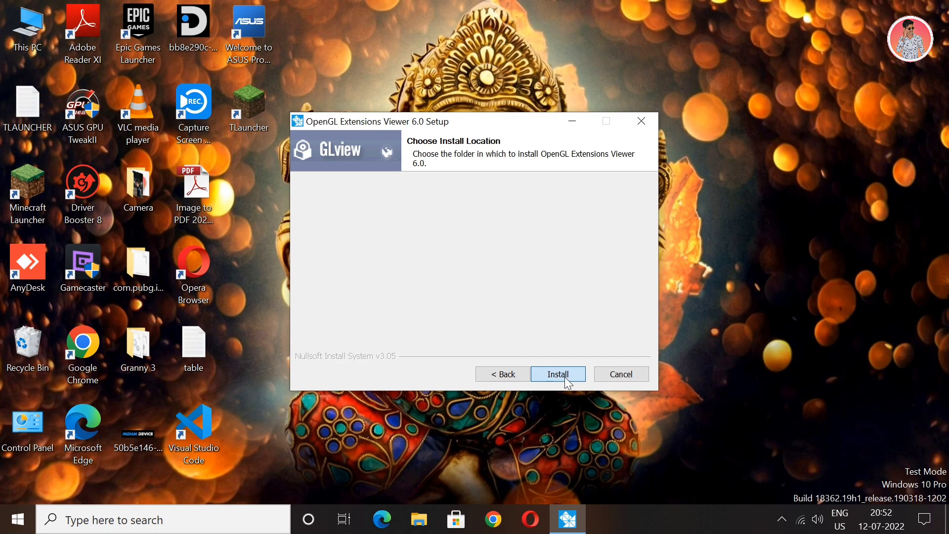
pyautogui.click(563, 377)
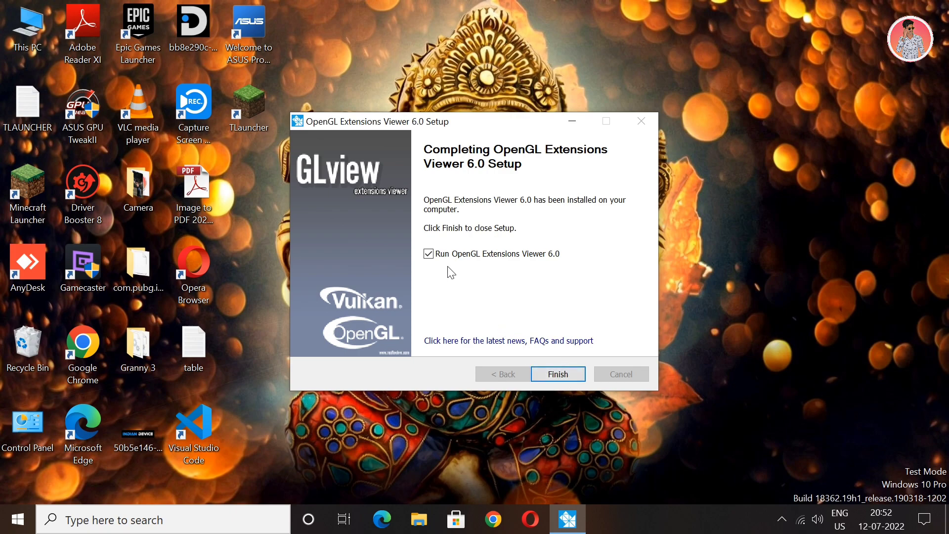
pyautogui.click(570, 375)
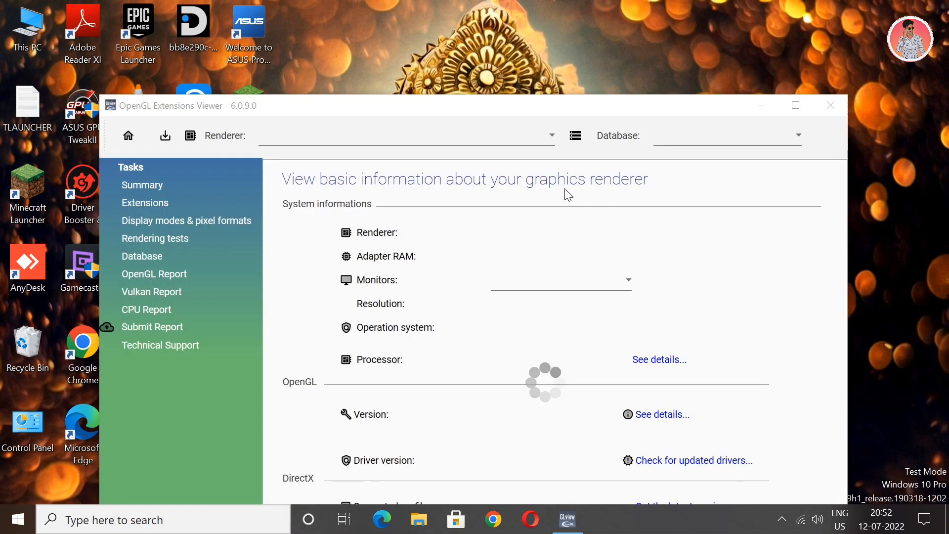
pyautogui.moveTo(483, 105); pyautogui.dragTo(482, 11)
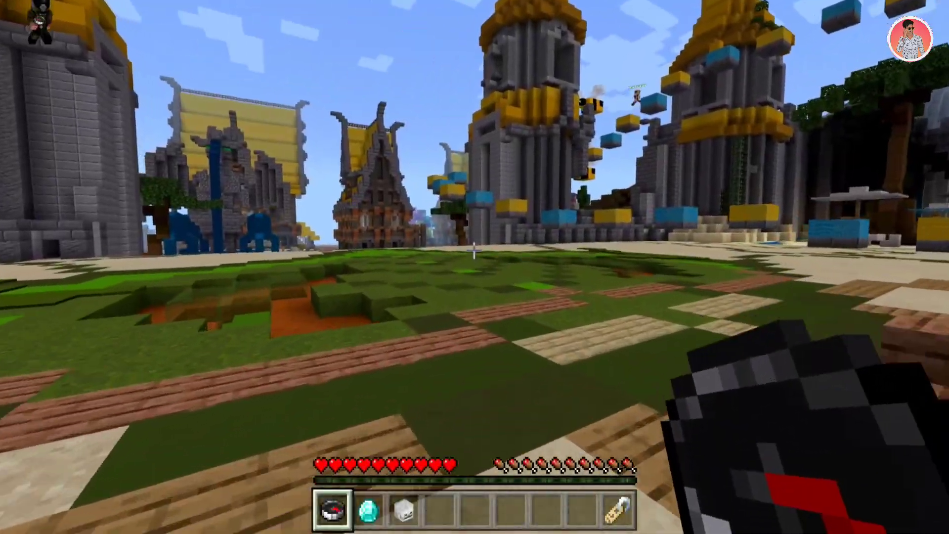
pyautogui.press('w')
pyautogui.press('w')
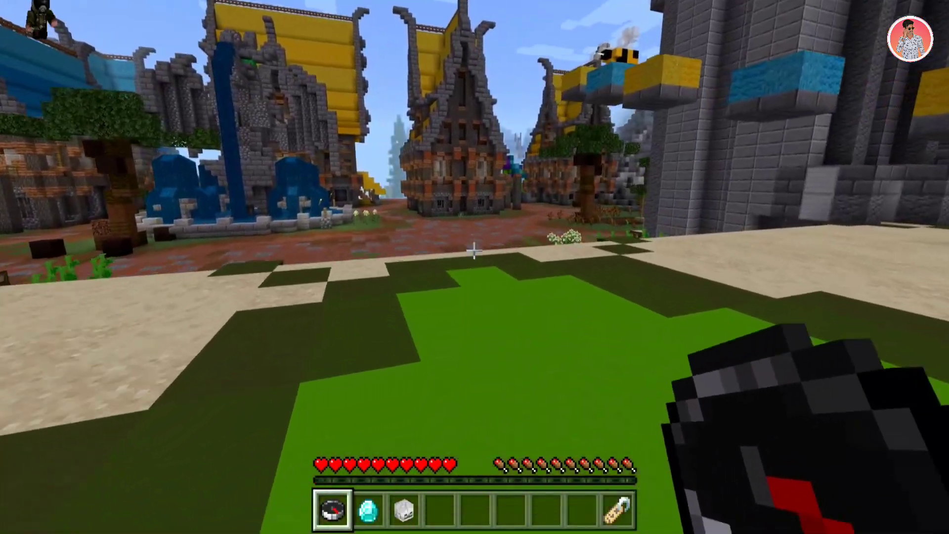
pyautogui.press('w')
pyautogui.press('w')
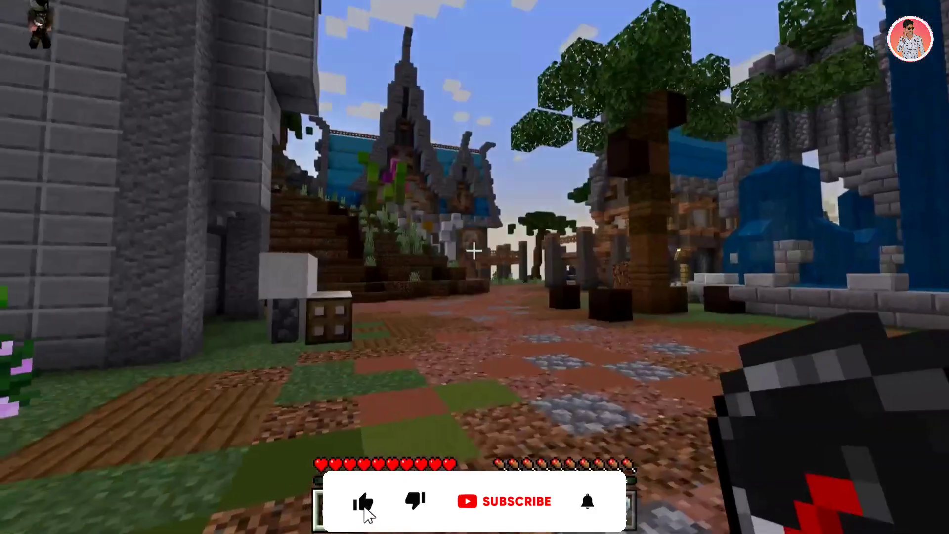
pyautogui.press('w')
pyautogui.press('w')
pyautogui.press('w')
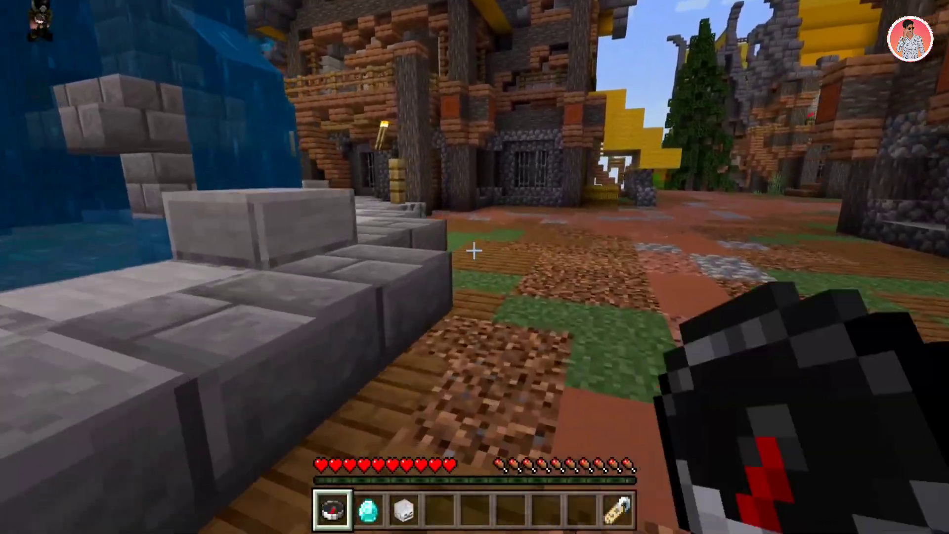